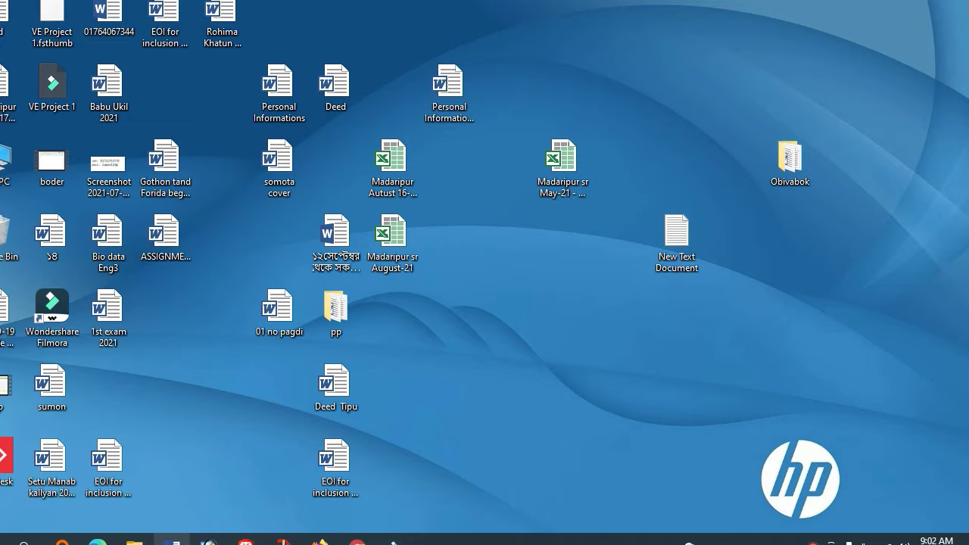
Restore the Expression of Interest form document from the taskbar so it fills the screen.
left_click(173, 541)
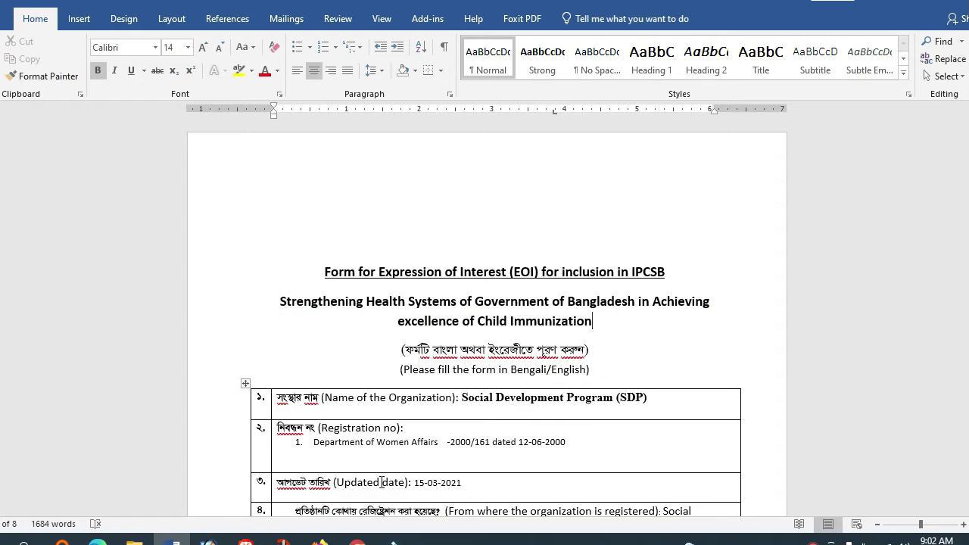
left_click(487, 404)
scroll(482, 265, "down", 2)
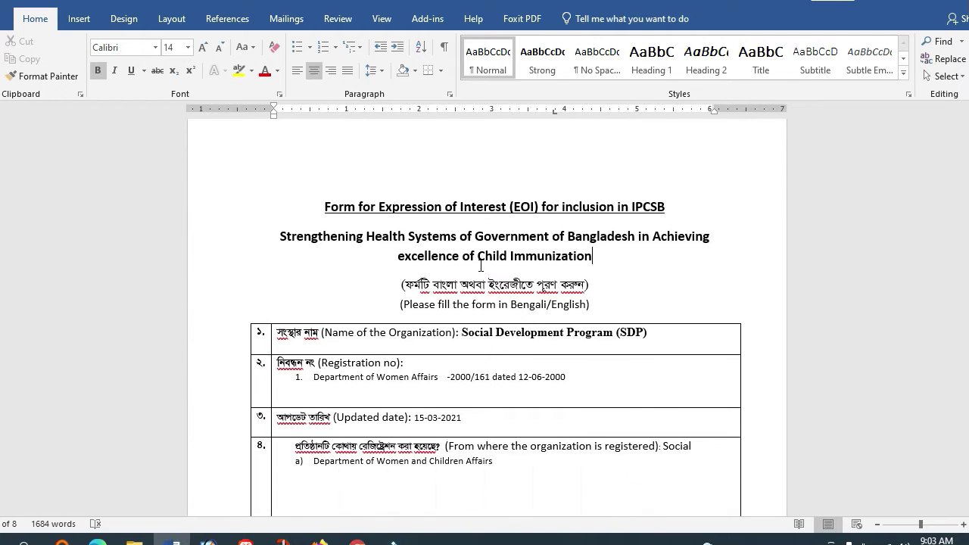
scroll(483, 265, "up", 3)
scroll(482, 272, "down", 7)
scroll(483, 288, "up", 1)
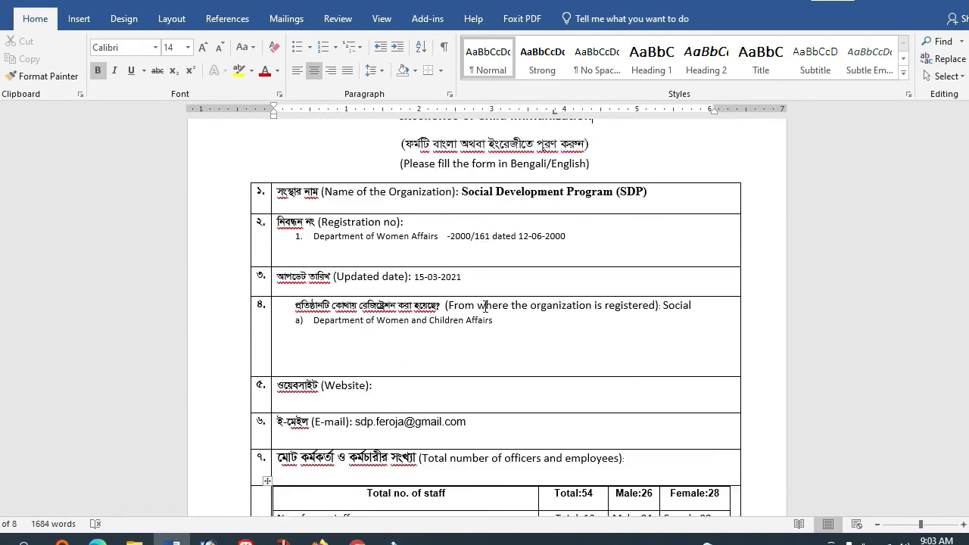
scroll(484, 308, "up", 4)
scroll(483, 308, "up", 2)
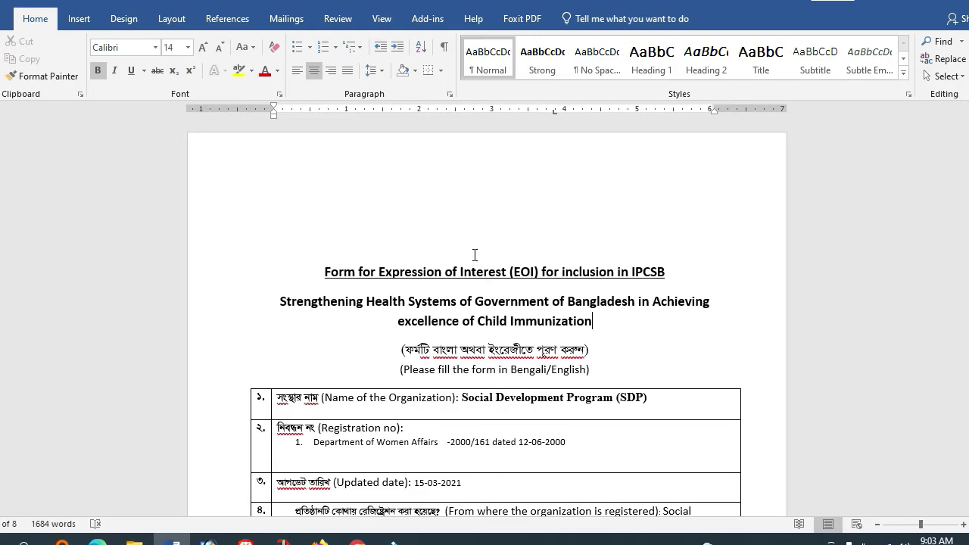
left_click(321, 274)
left_click(390, 176)
left_click(318, 266)
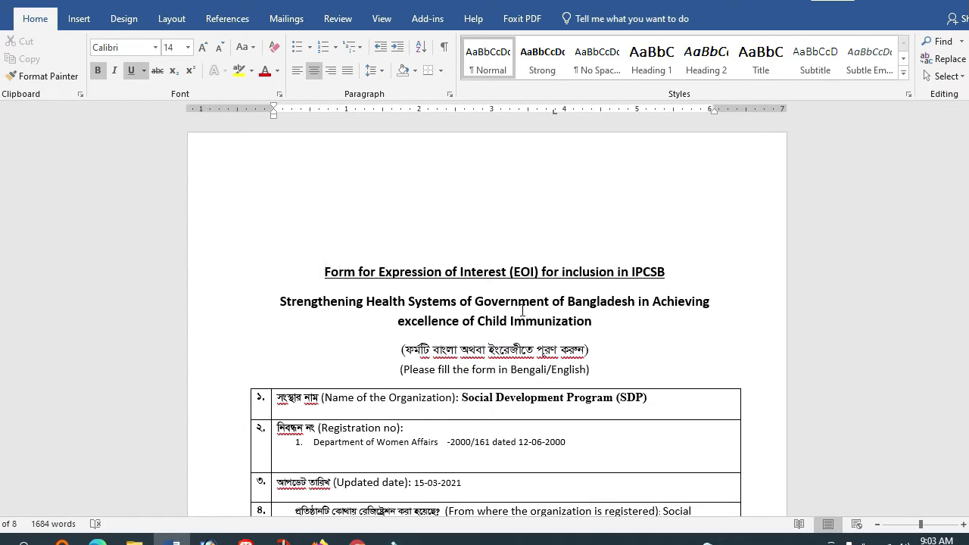
Check in Page Setup that the top margin is 1.8" and cancel, leaving margins unchanged.
left_click(170, 21)
left_click(210, 93)
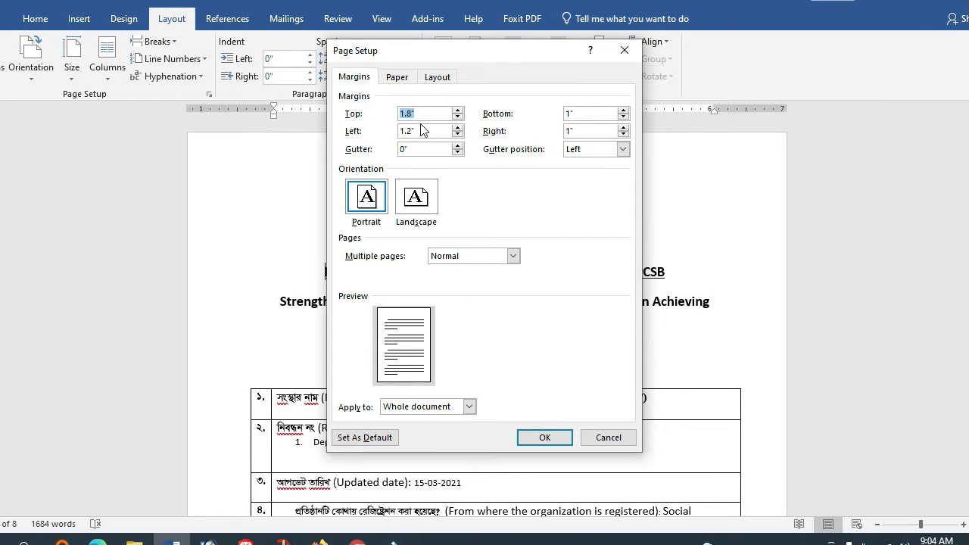
left_click(600, 440)
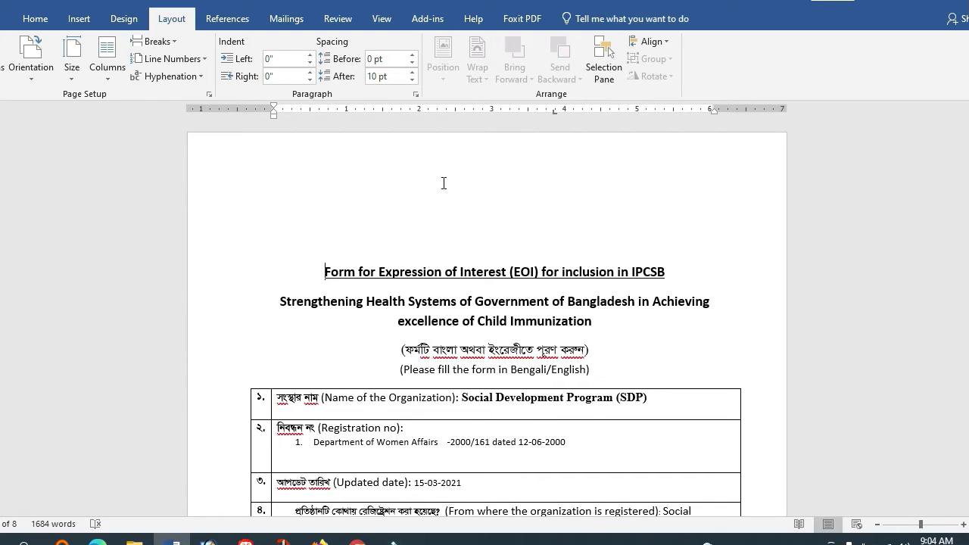
Paste the SNKF letterhead image into the page header.
double_click(725, 163)
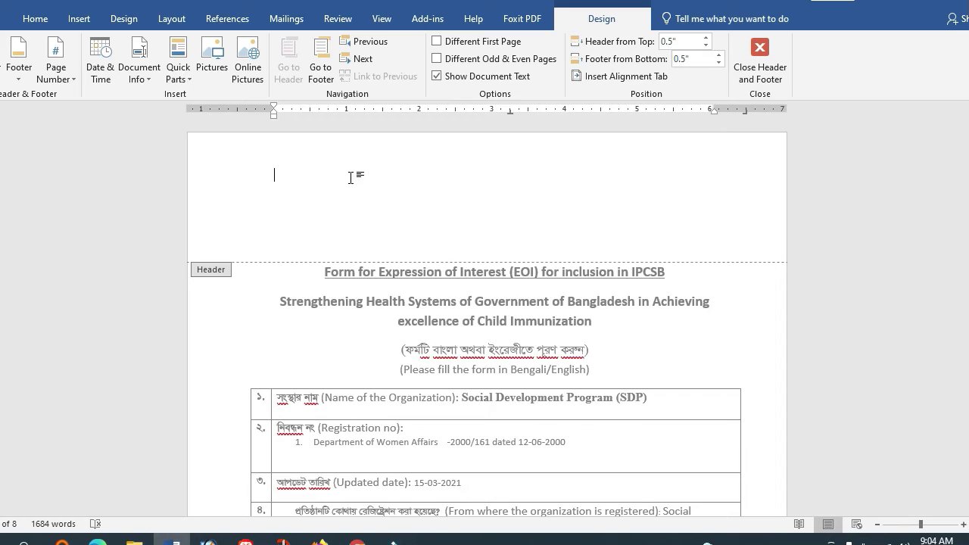
scroll(351, 177, "down", 10)
scroll(351, 177, "down", 5)
scroll(805, 312, "up", 3)
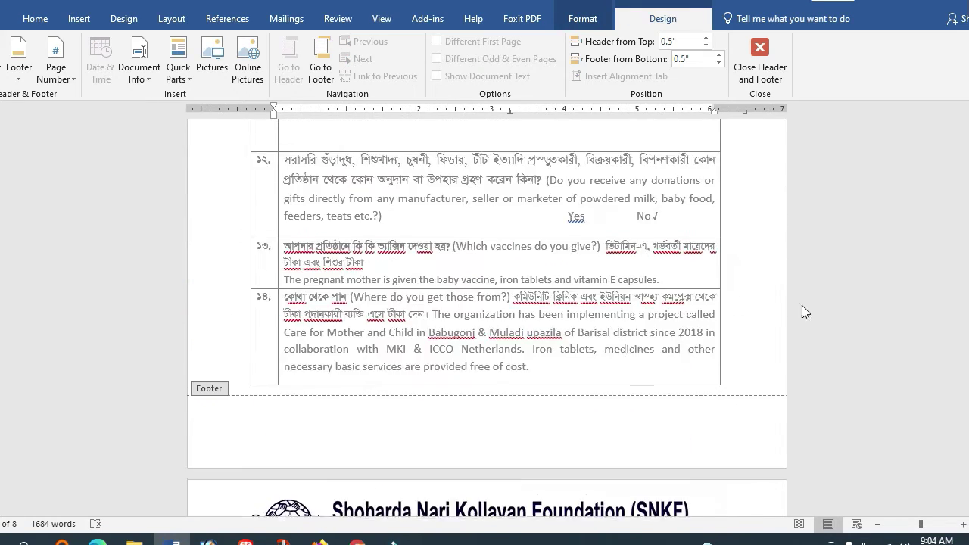
scroll(805, 312, "up", 4)
key("ctrl+v")
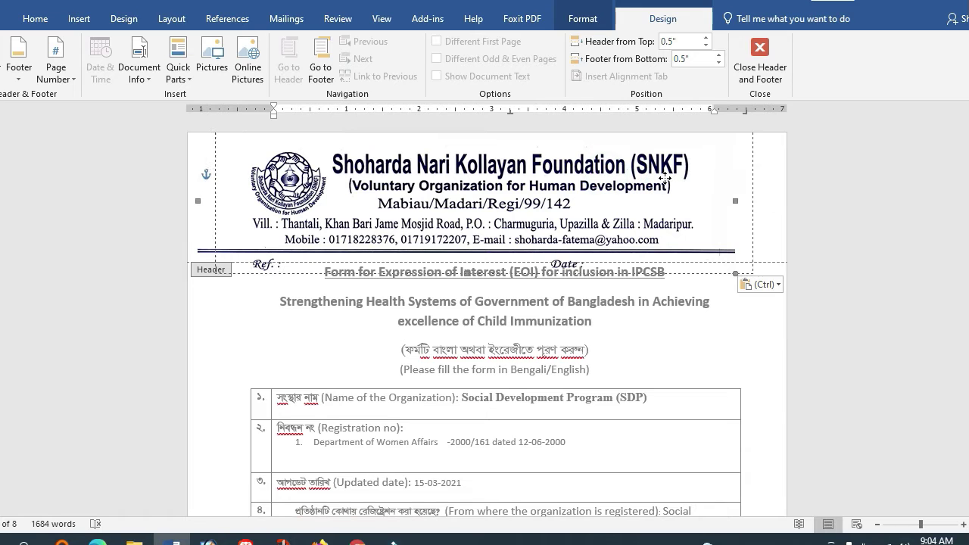
Position the letterhead above the underlined EOI title and return to the document body.
left_click_drag(642, 181, 657, 179)
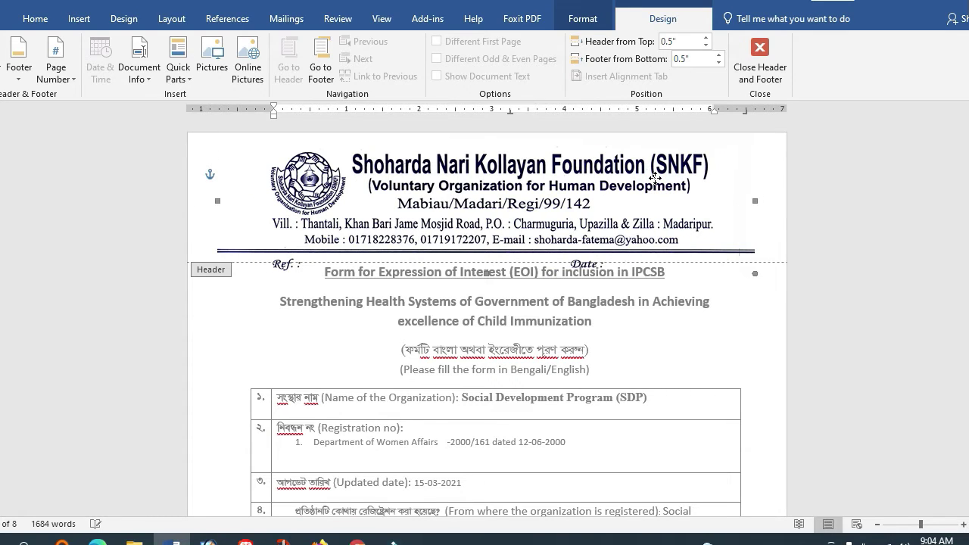
mouse_move(655, 177)
left_mouse_down()
mouse_move(686, 247)
mouse_move(690, 235)
left_mouse_up()
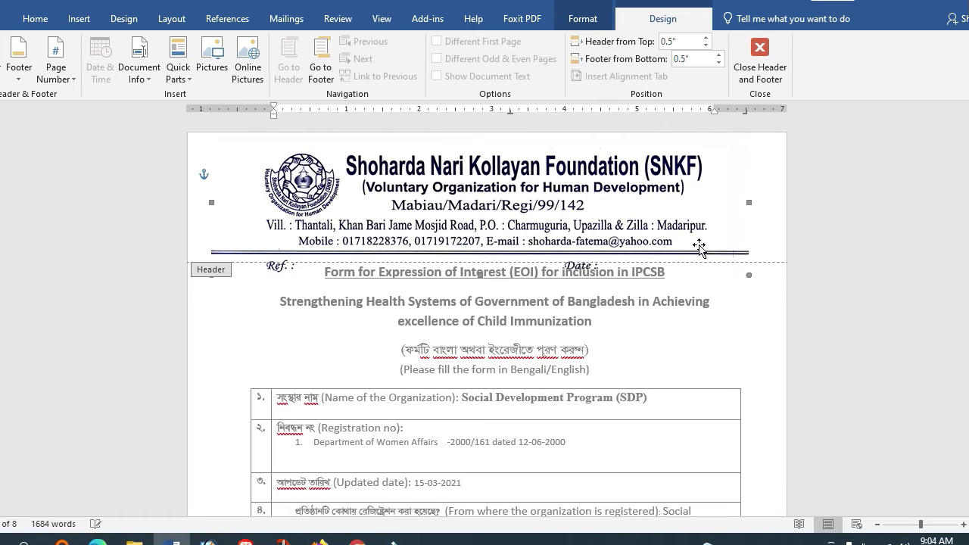
double_click(698, 301)
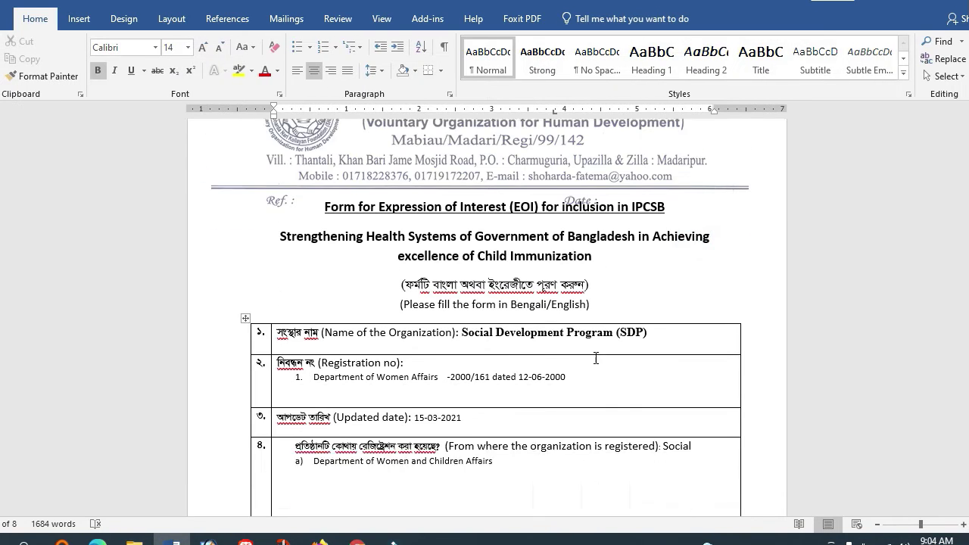
scroll(595, 357, "down", 10)
scroll(596, 356, "down", 5)
scroll(545, 363, "down", 3)
scroll(500, 361, "down", 5)
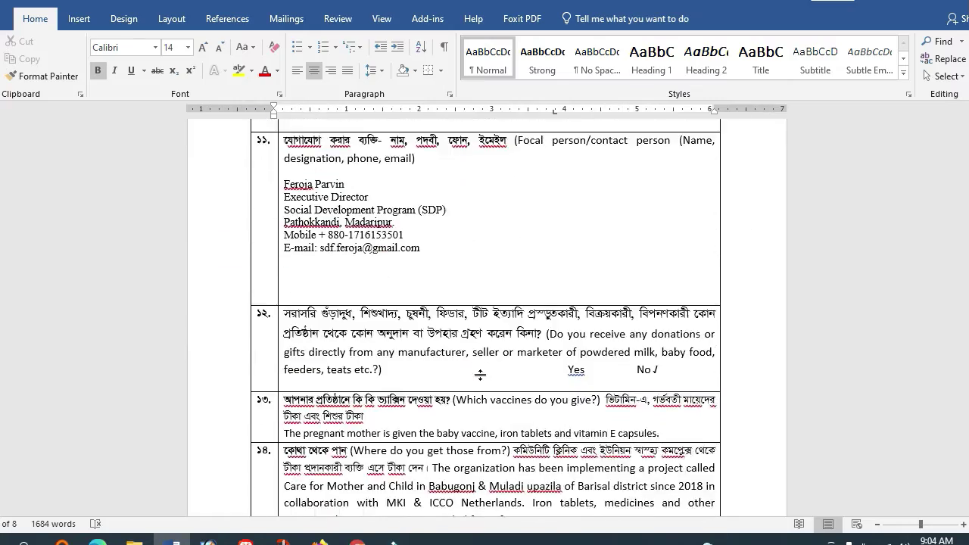
scroll(492, 367, "down", 5)
scroll(485, 375, "down", 5)
scroll(472, 387, "down", 5)
scroll(475, 388, "down", 5)
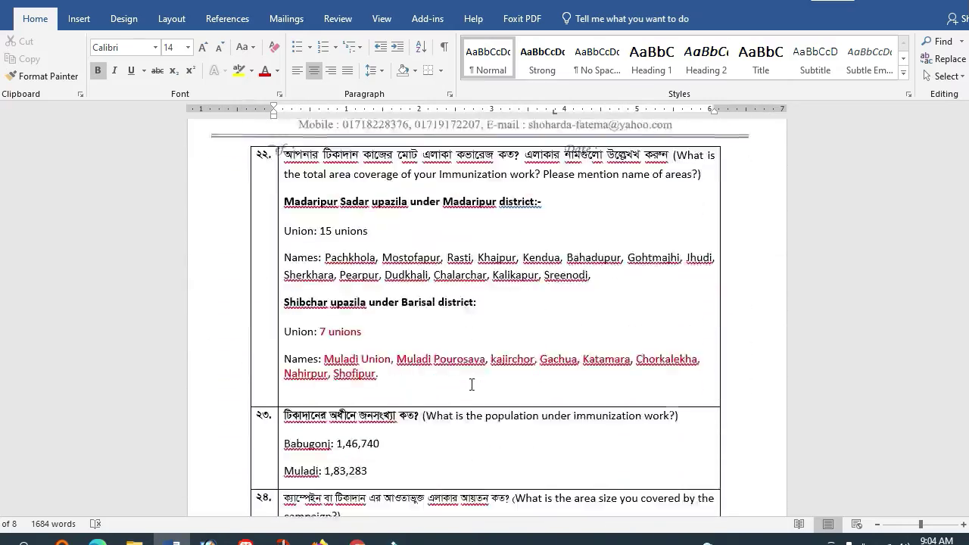
scroll(474, 389, "down", 3)
scroll(469, 389, "down", 5)
scroll(466, 389, "down", 2)
scroll(465, 388, "down", 5)
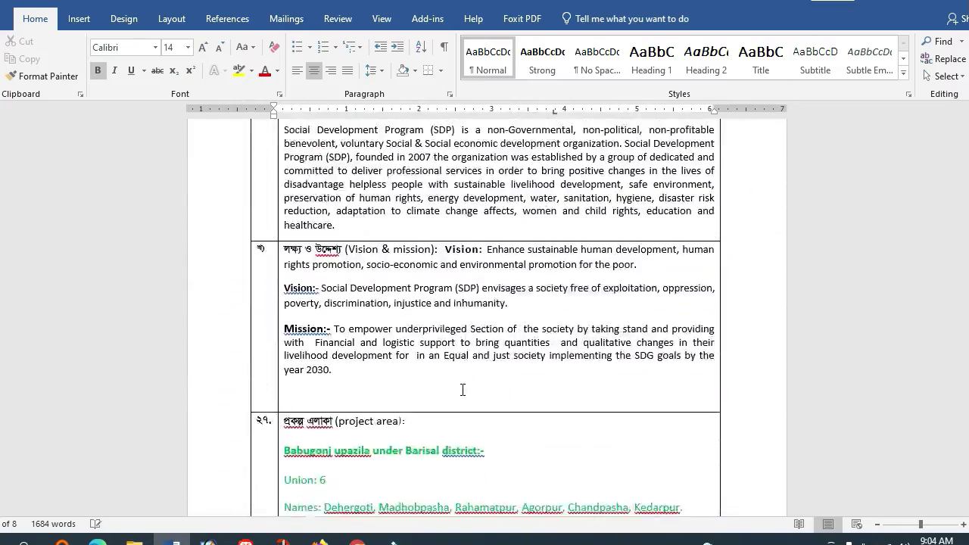
scroll(462, 383, "down", 5)
scroll(458, 375, "down", 5)
scroll(452, 364, "down", 1)
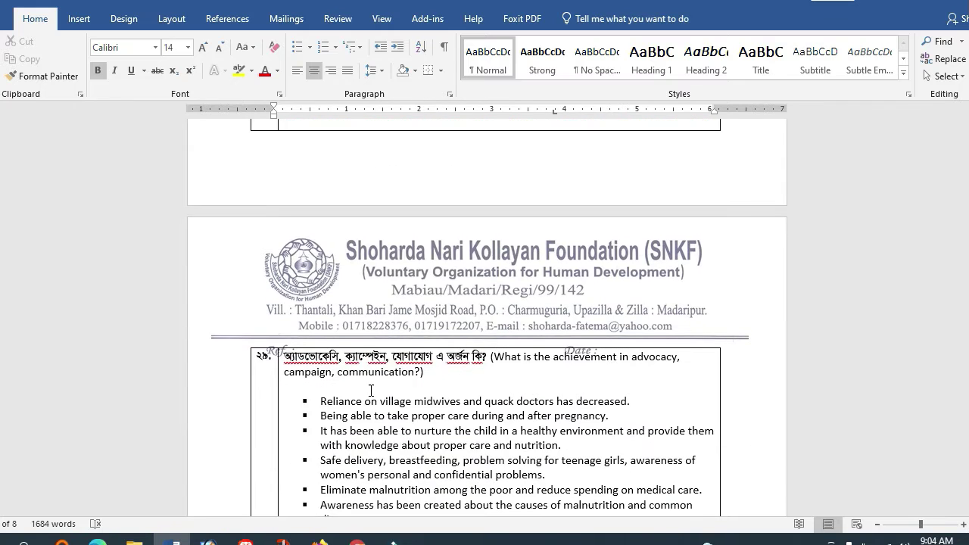
scroll(371, 389, "down", 3)
scroll(375, 378, "up", 1)
scroll(383, 356, "up", 2)
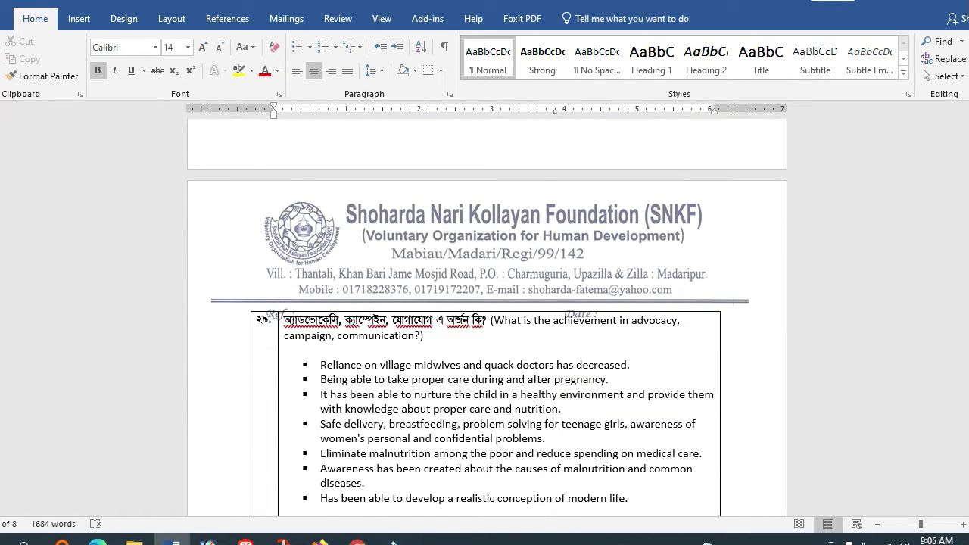
scroll(326, 295, "up", 15)
scroll(314, 287, "up", 20)
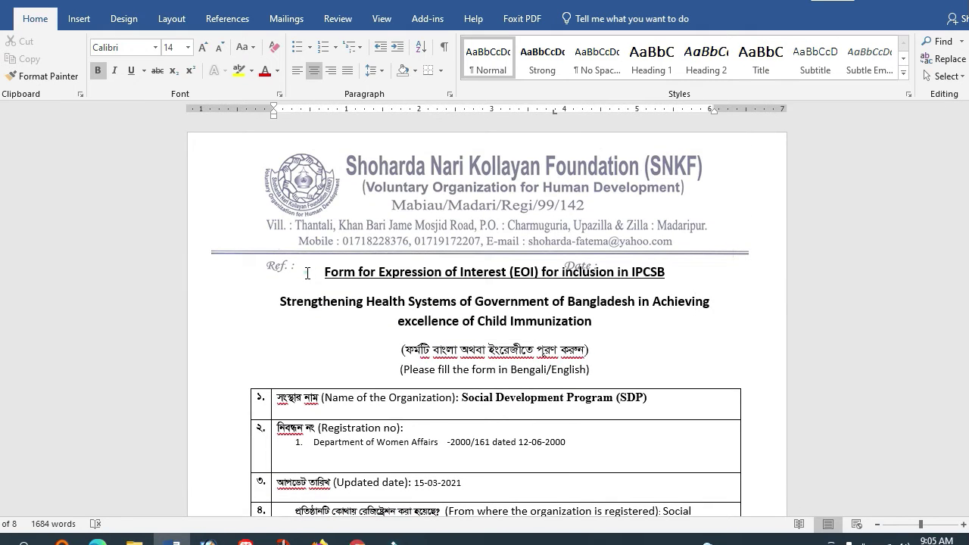
left_click(167, 21)
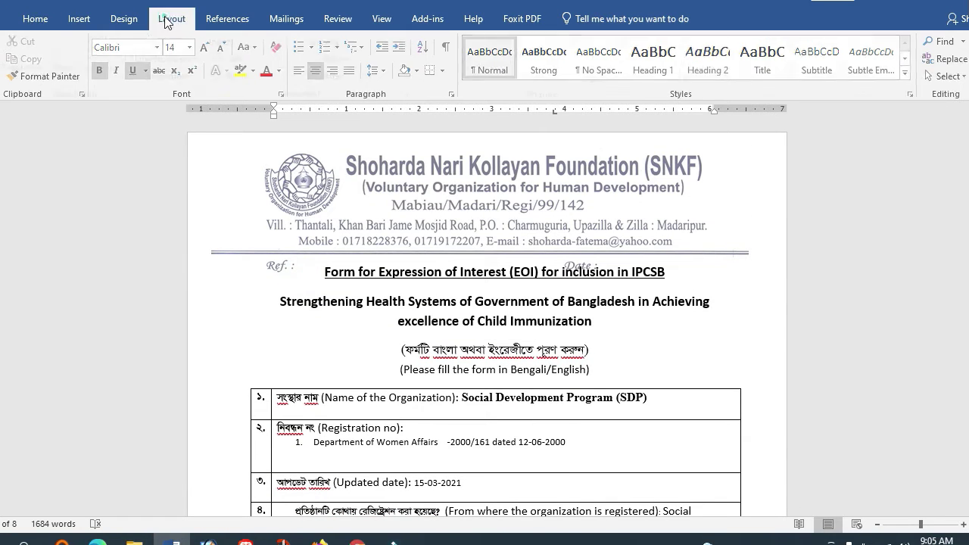
left_click(208, 94)
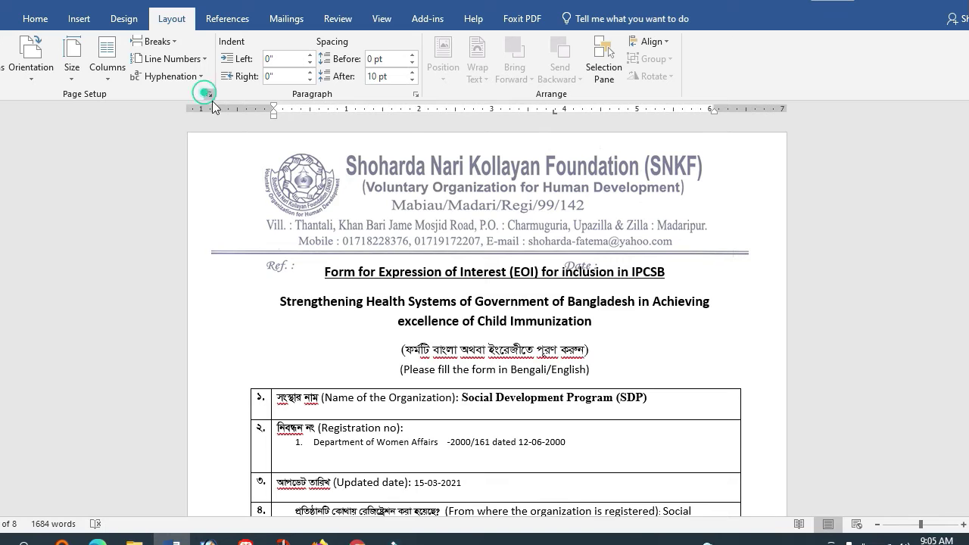
left_click(457, 110)
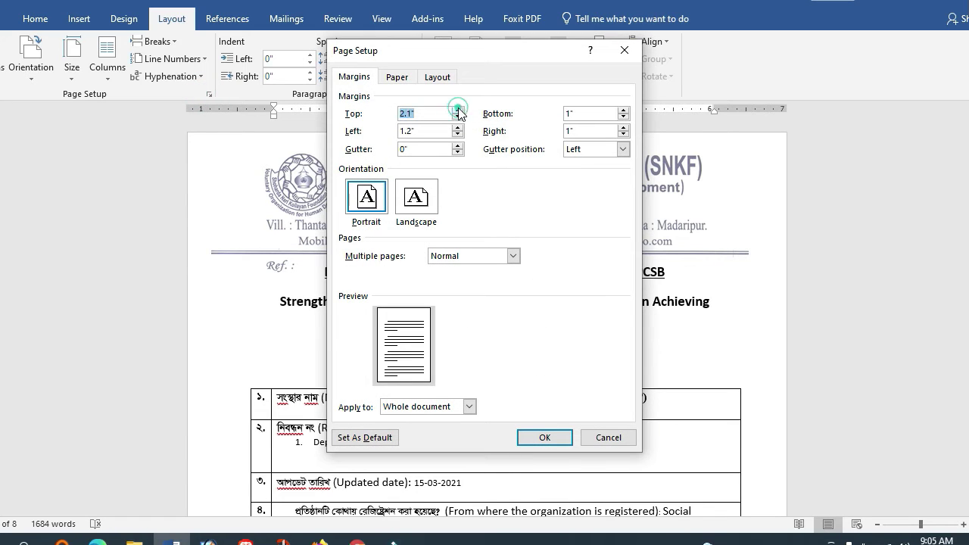
left_click(543, 437)
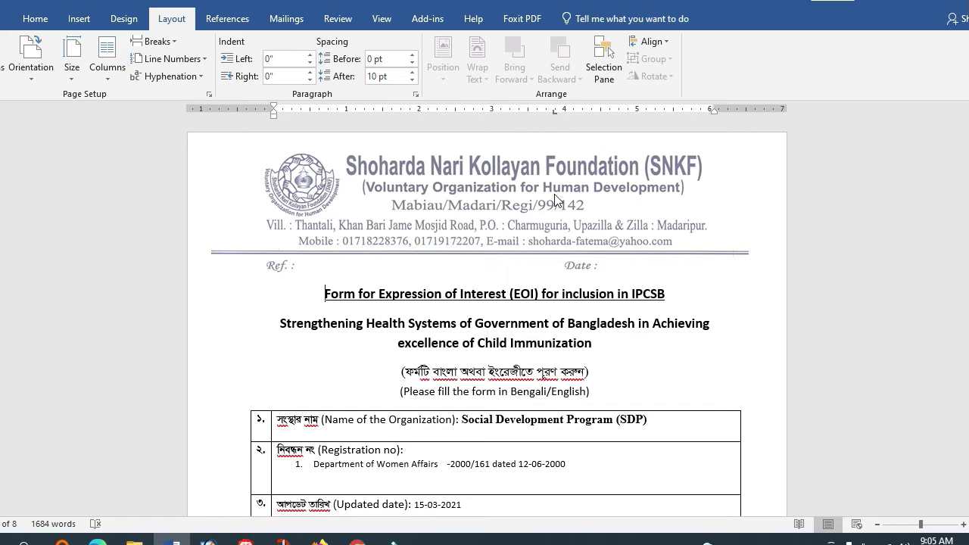
scroll(457, 324, "down", 4)
scroll(456, 325, "down", 5)
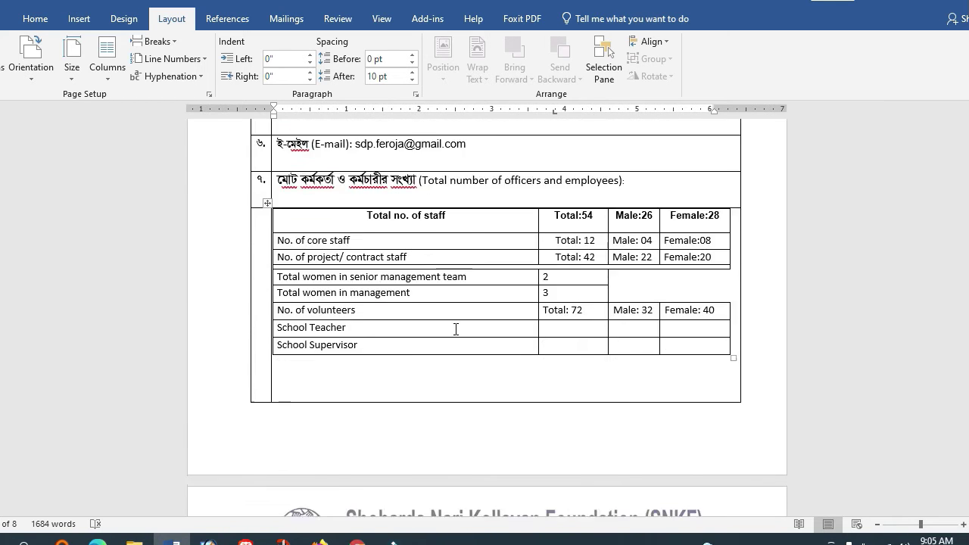
scroll(457, 327, "down", 3)
scroll(455, 332, "down", 4)
scroll(454, 334, "down", 4)
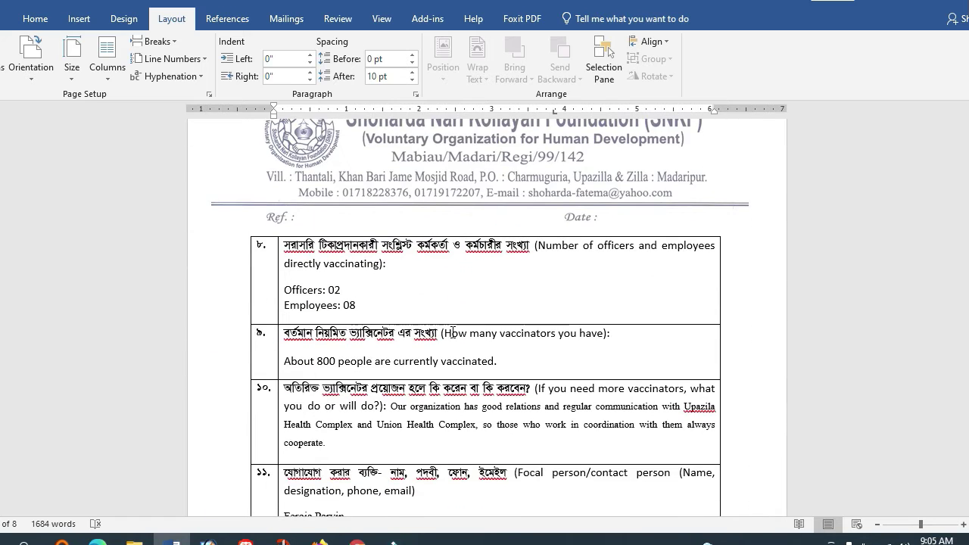
scroll(453, 336, "down", 1)
scroll(449, 338, "down", 4)
scroll(452, 343, "down", 4)
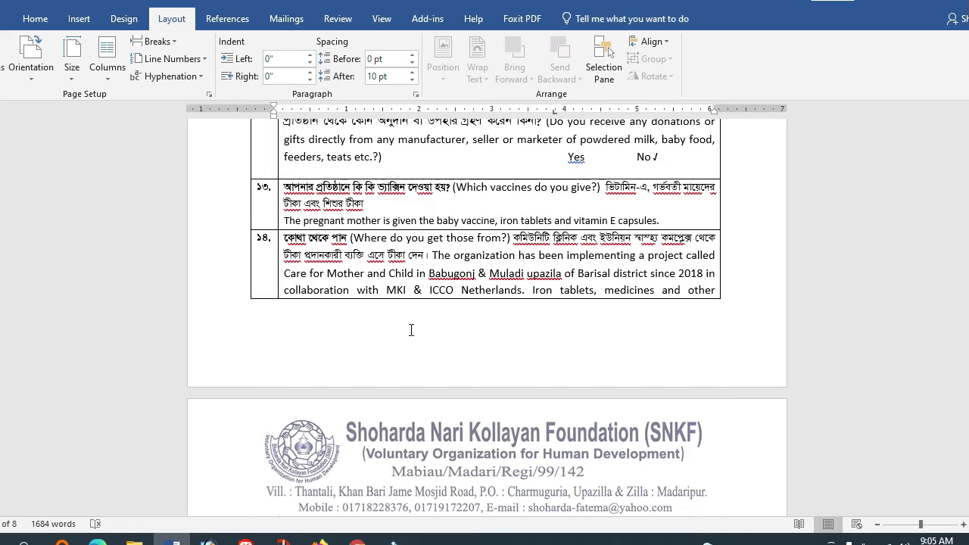
scroll(429, 350, "down", 2)
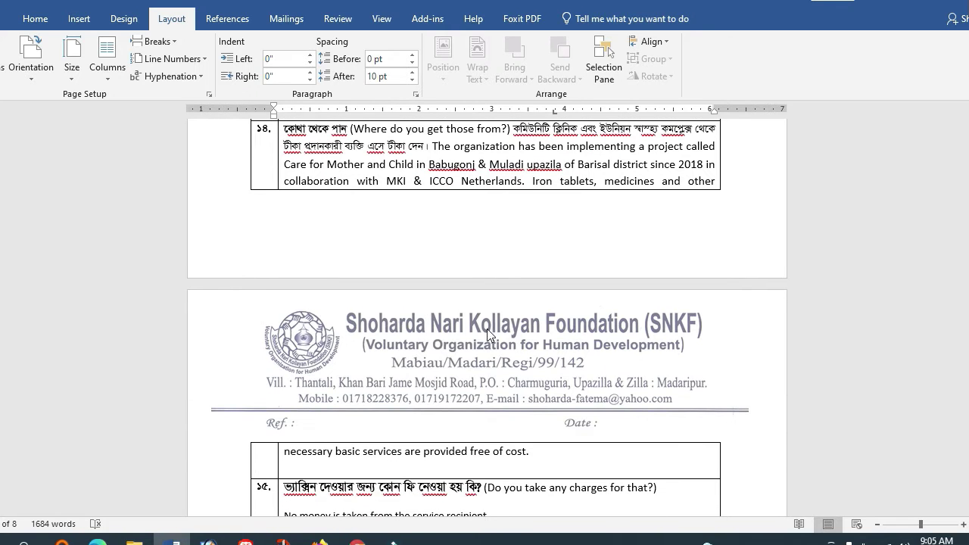
scroll(462, 330, "down", 1)
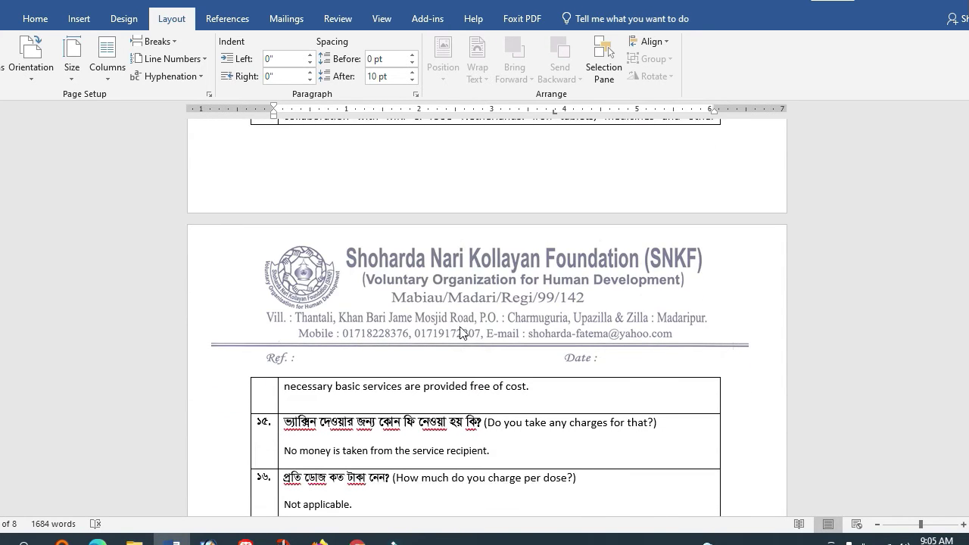
scroll(454, 310, "up", 2)
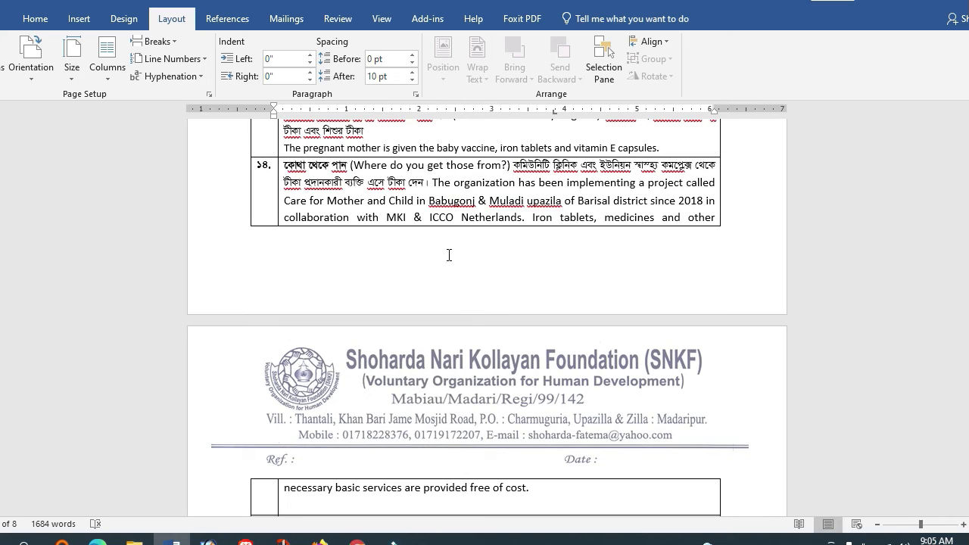
double_click(432, 255)
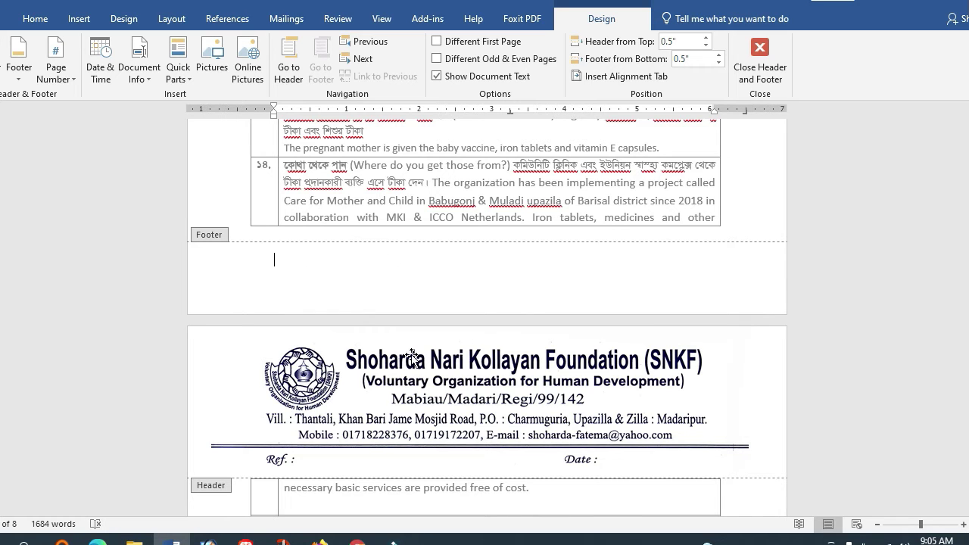
double_click(769, 216)
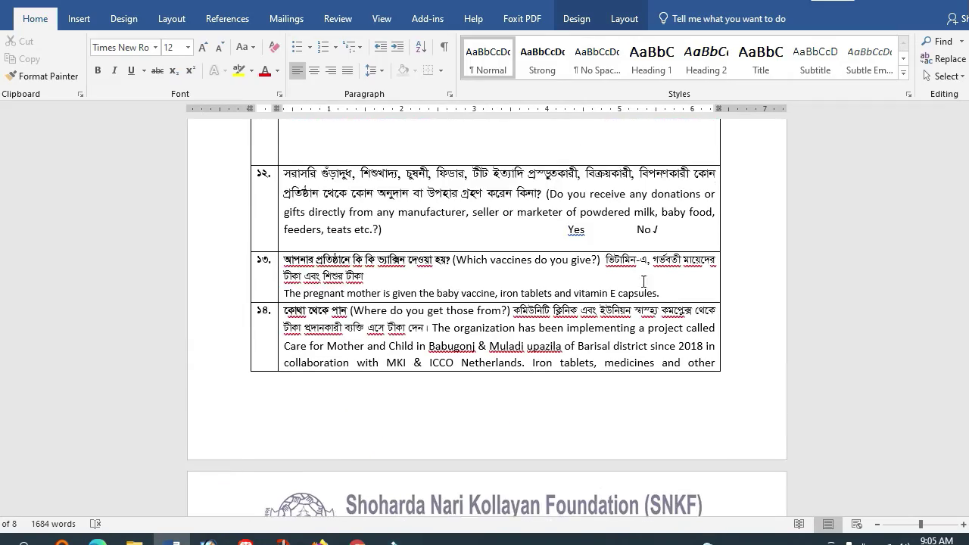
scroll(627, 309, "down", 4)
scroll(627, 309, "down", 6)
scroll(380, 381, "down", 5)
scroll(439, 390, "down", 5)
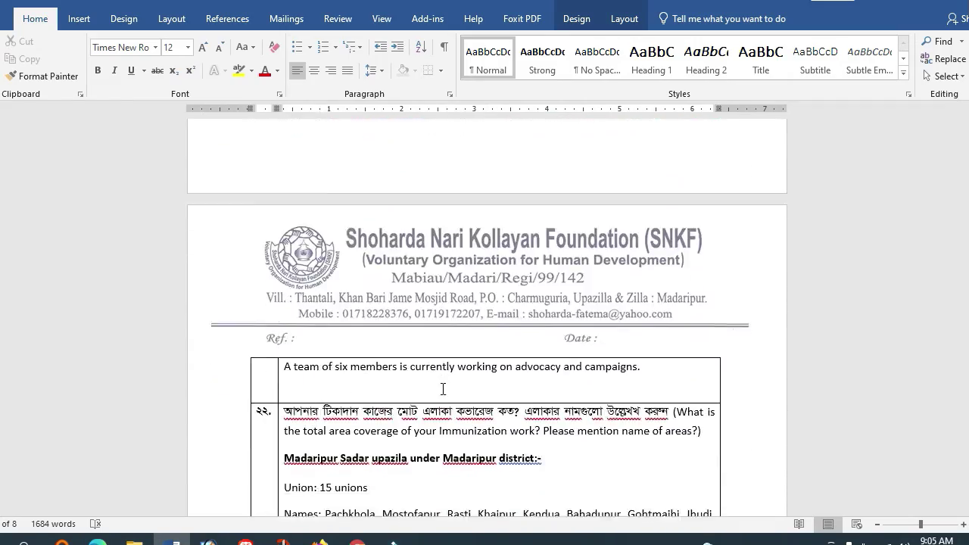
scroll(443, 390, "down", 5)
scroll(443, 390, "down", 9)
scroll(442, 392, "down", 3)
scroll(442, 392, "down", 6)
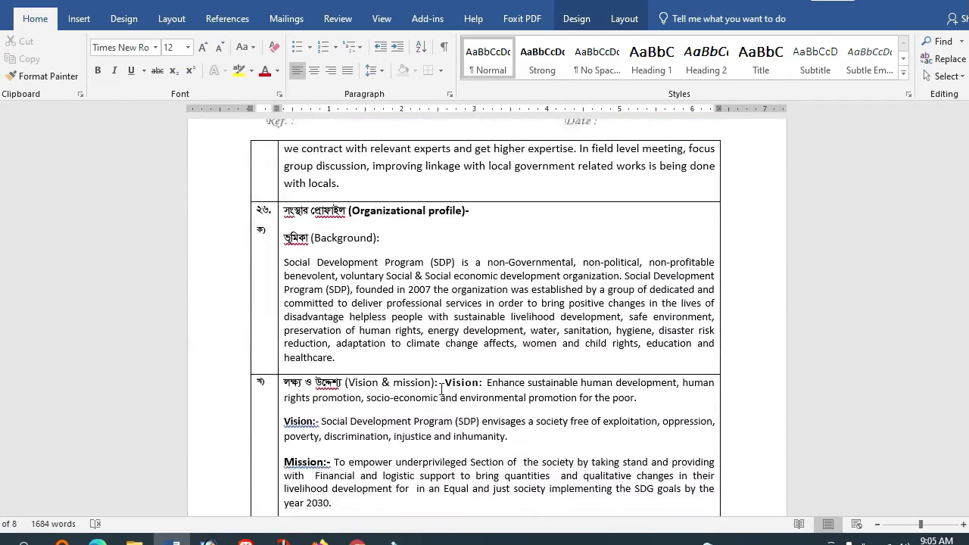
scroll(437, 388, "down", 5)
scroll(437, 387, "down", 6)
scroll(436, 387, "down", 7)
scroll(432, 387, "down", 4)
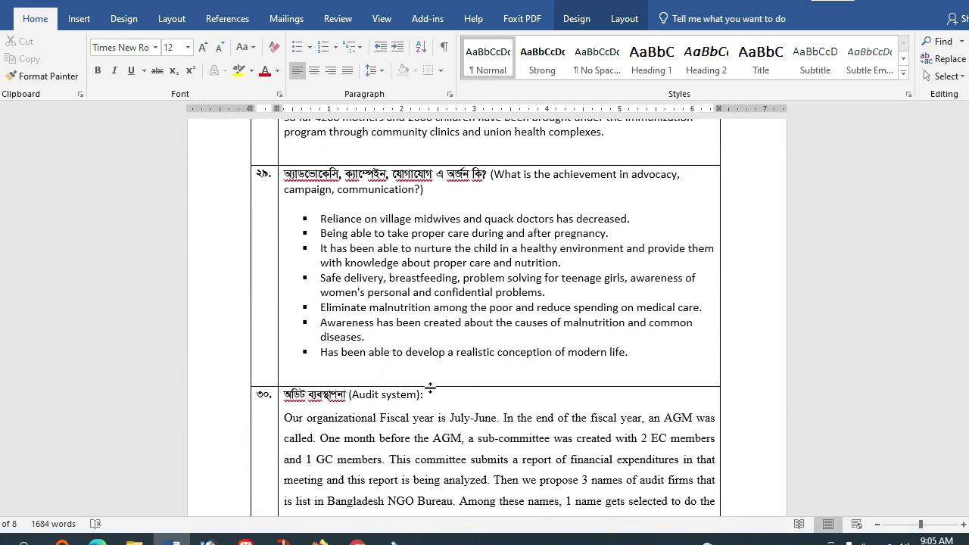
scroll(429, 388, "down", 3)
scroll(429, 389, "down", 6)
scroll(429, 388, "down", 4)
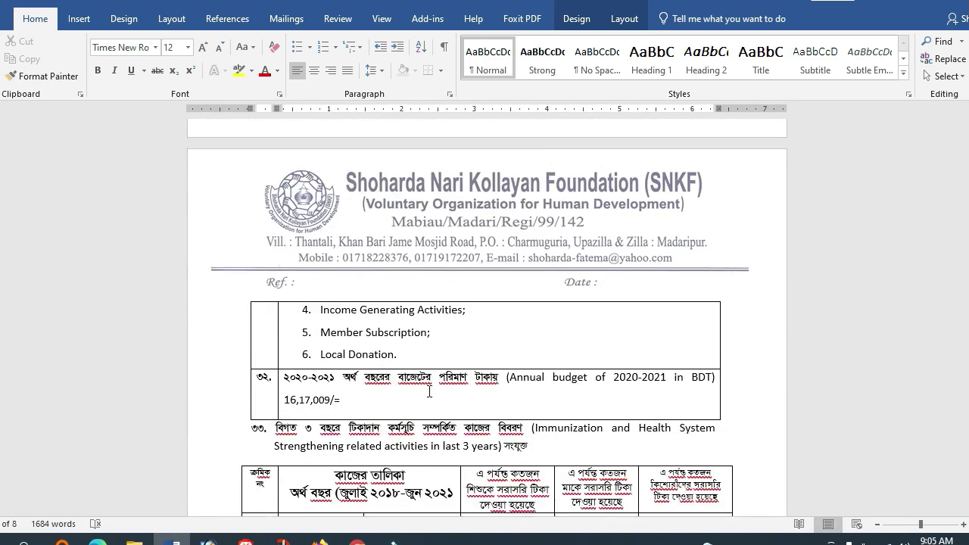
scroll(429, 389, "down", 2)
scroll(429, 389, "down", 7)
scroll(428, 391, "down", 5)
scroll(425, 391, "down", 8)
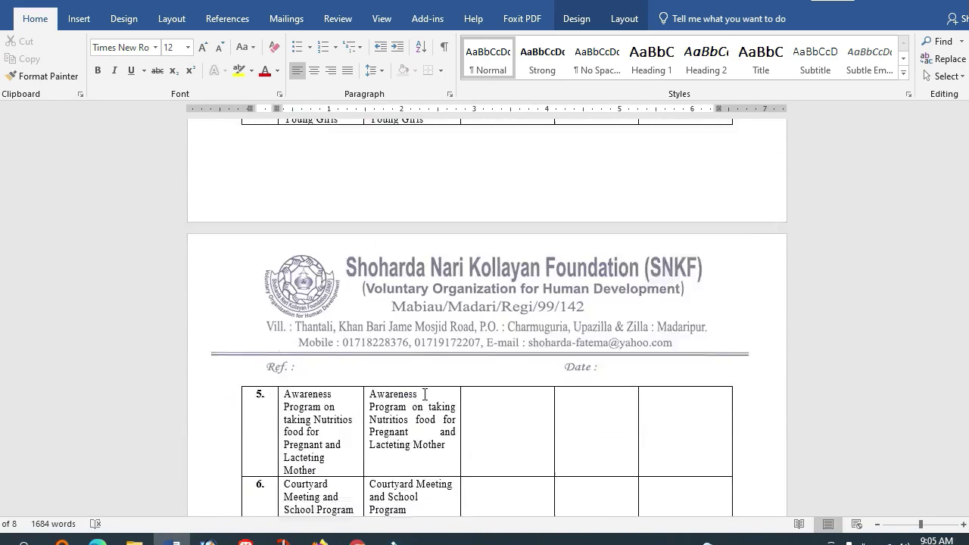
scroll(424, 391, "down", 8)
scroll(424, 390, "down", 5)
scroll(424, 390, "down", 5)
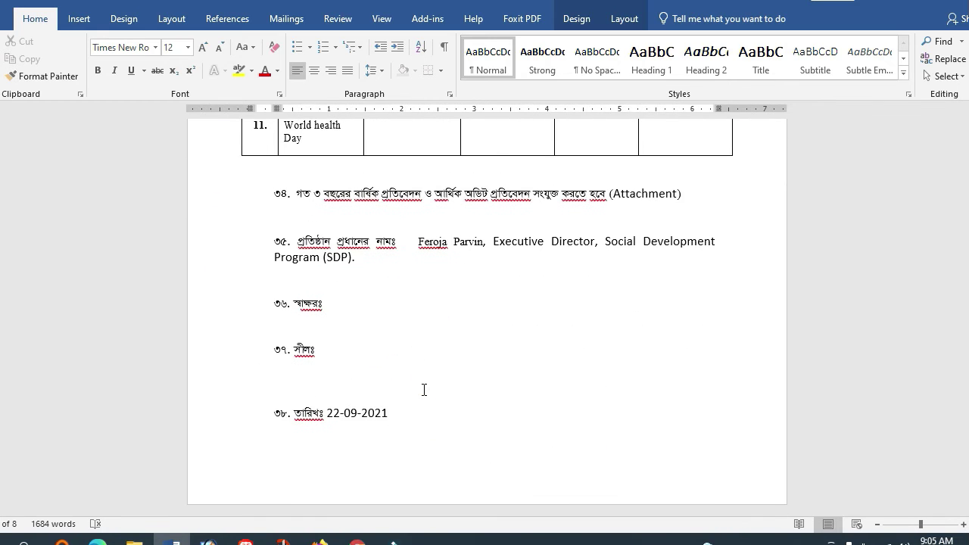
scroll(424, 390, "up", 5)
scroll(424, 390, "up", 5)
scroll(423, 389, "up", 6)
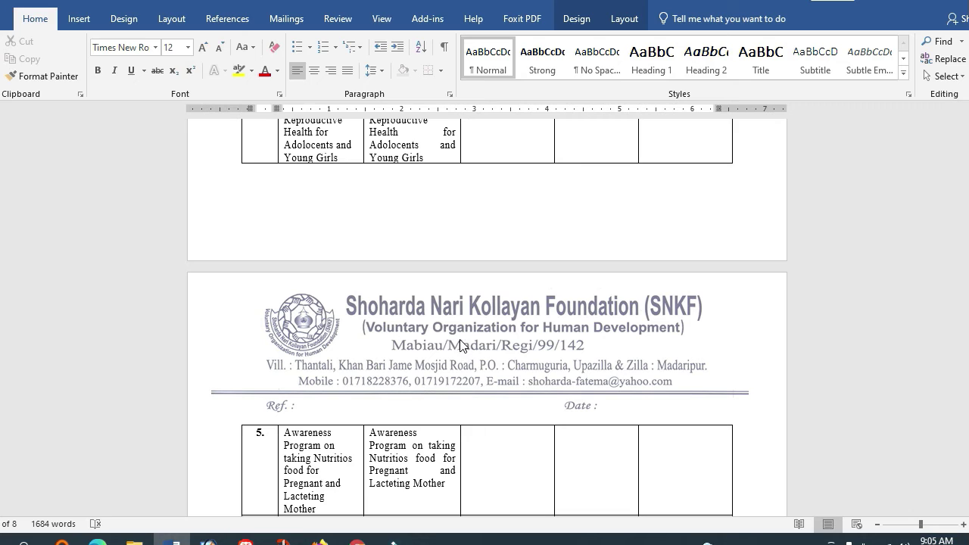
scroll(452, 334, "down", 3)
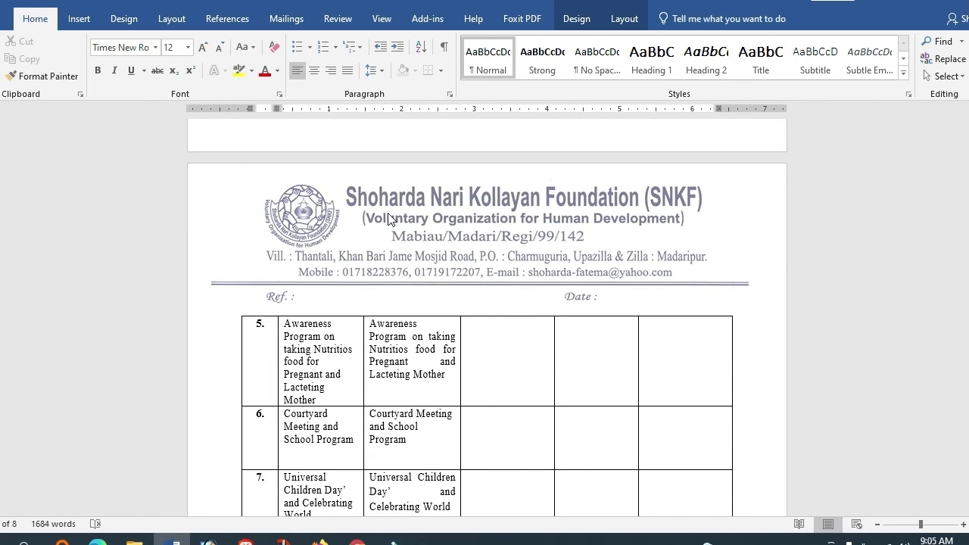
scroll(437, 372, "down", 4)
scroll(432, 390, "down", 2)
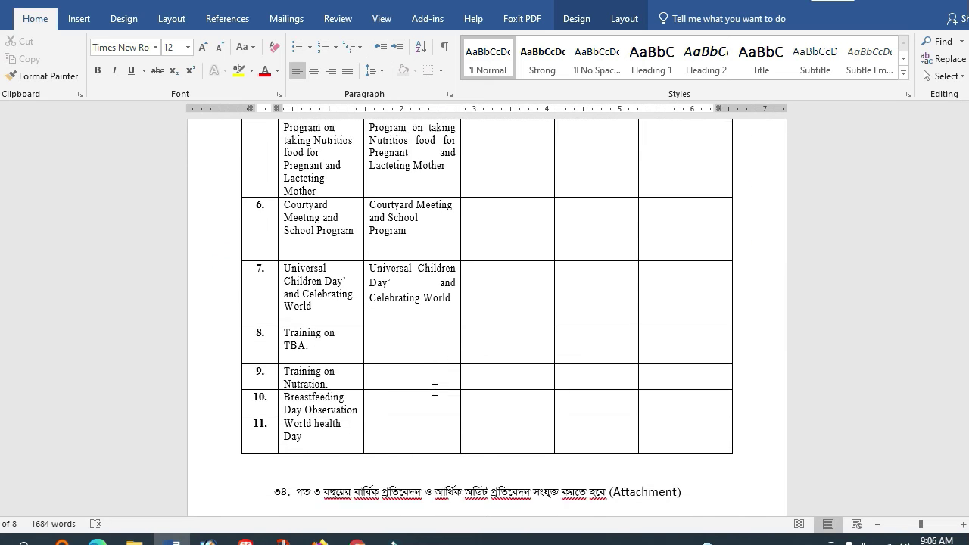
scroll(420, 388, "down", 5)
scroll(391, 379, "down", 3)
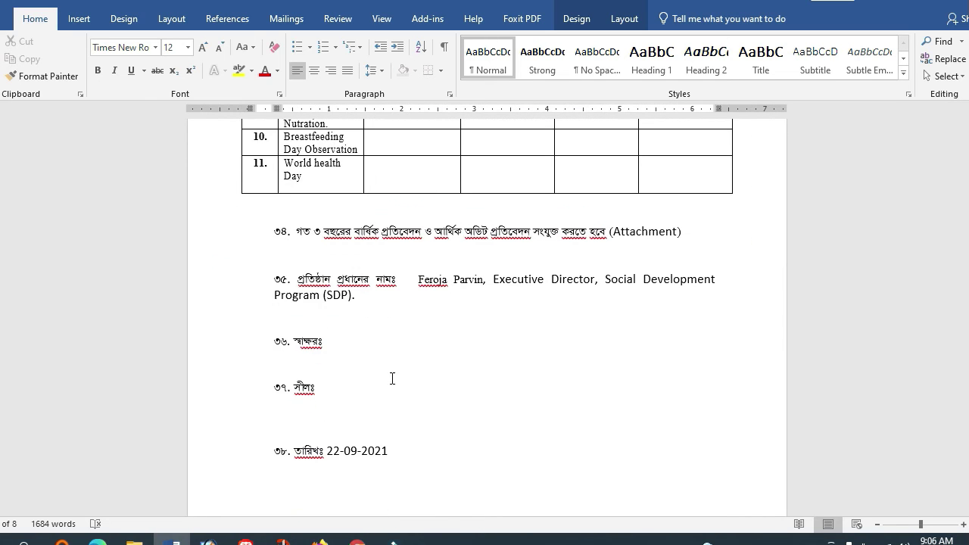
scroll(393, 363, "up", 2)
scroll(394, 364, "up", 8)
scroll(424, 326, "up", 2)
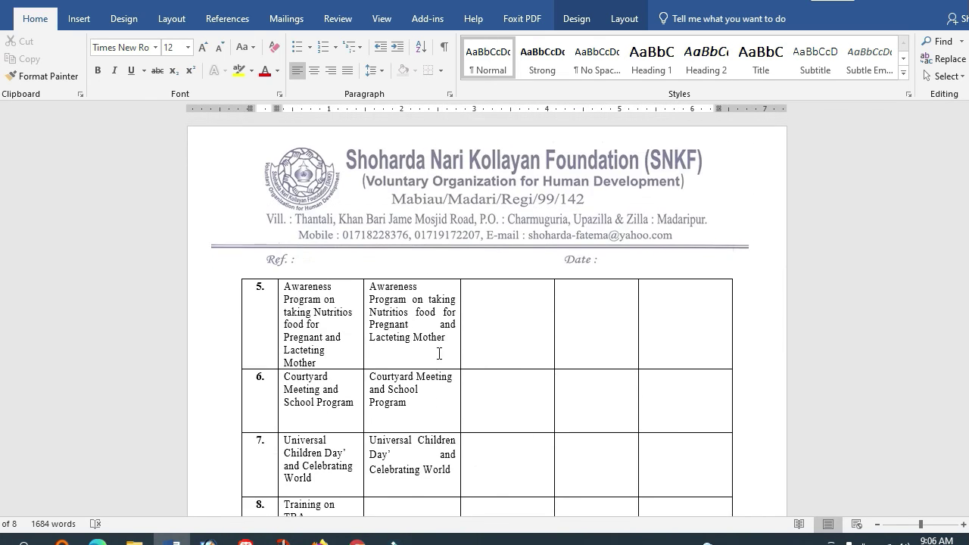
scroll(454, 303, "up", 3)
left_click(475, 287)
scroll(439, 318, "down", 1)
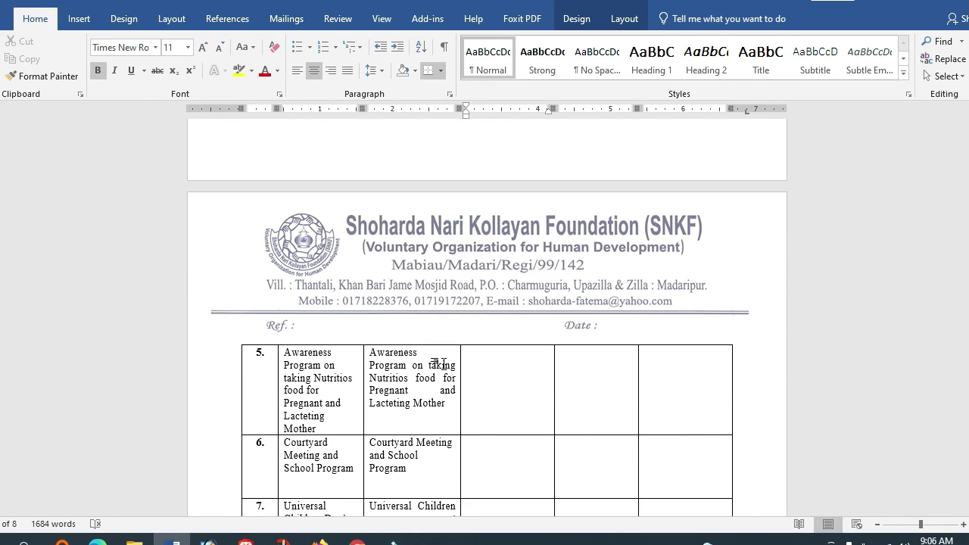
scroll(442, 368, "down", 6)
scroll(403, 324, "down", 1)
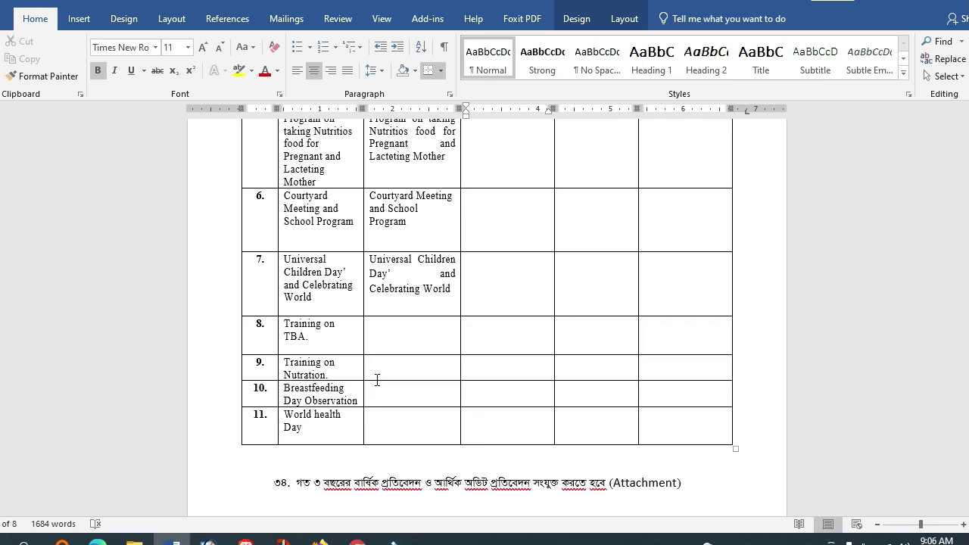
scroll(447, 388, "up", 2)
scroll(454, 389, "up", 3)
scroll(454, 389, "up", 3)
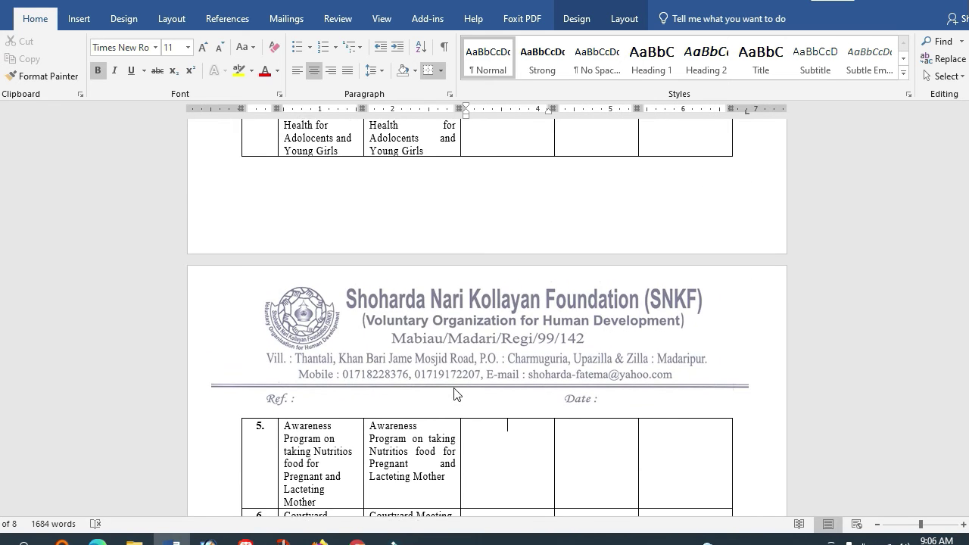
scroll(453, 388, "up", 5)
scroll(453, 387, "up", 3)
scroll(447, 387, "up", 2)
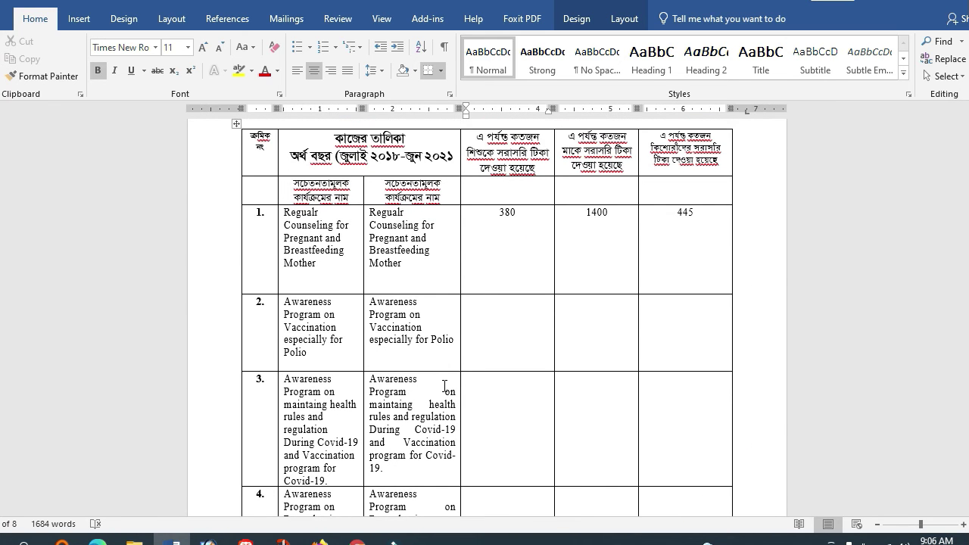